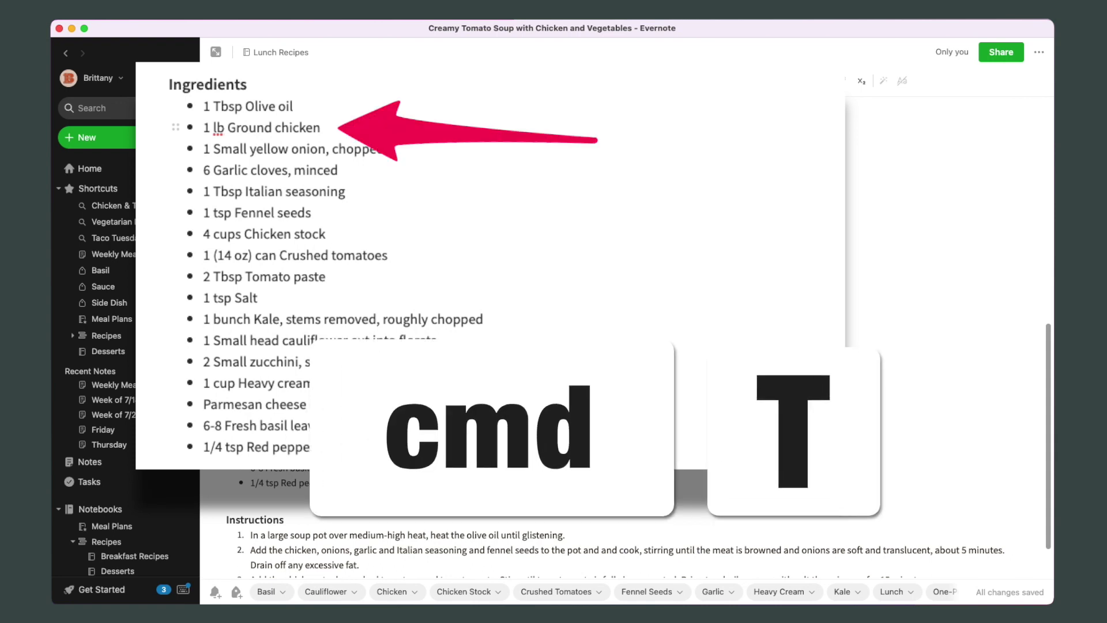
Convert the "1 lb Ground chicken" ingredient line into a task.
key("super+t")
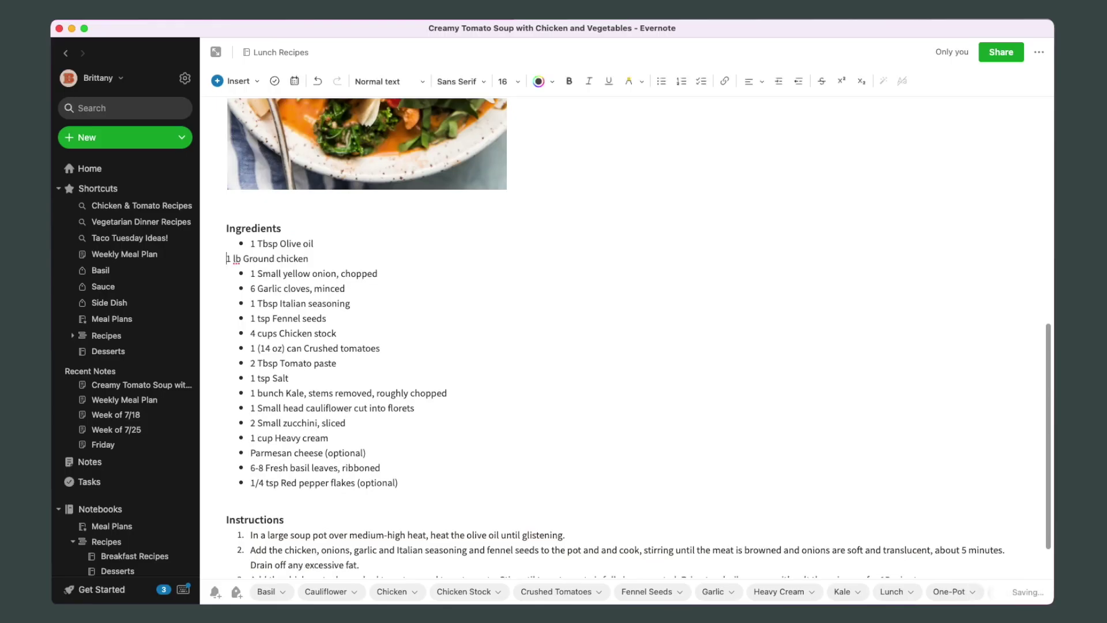
key("super+shift+u")
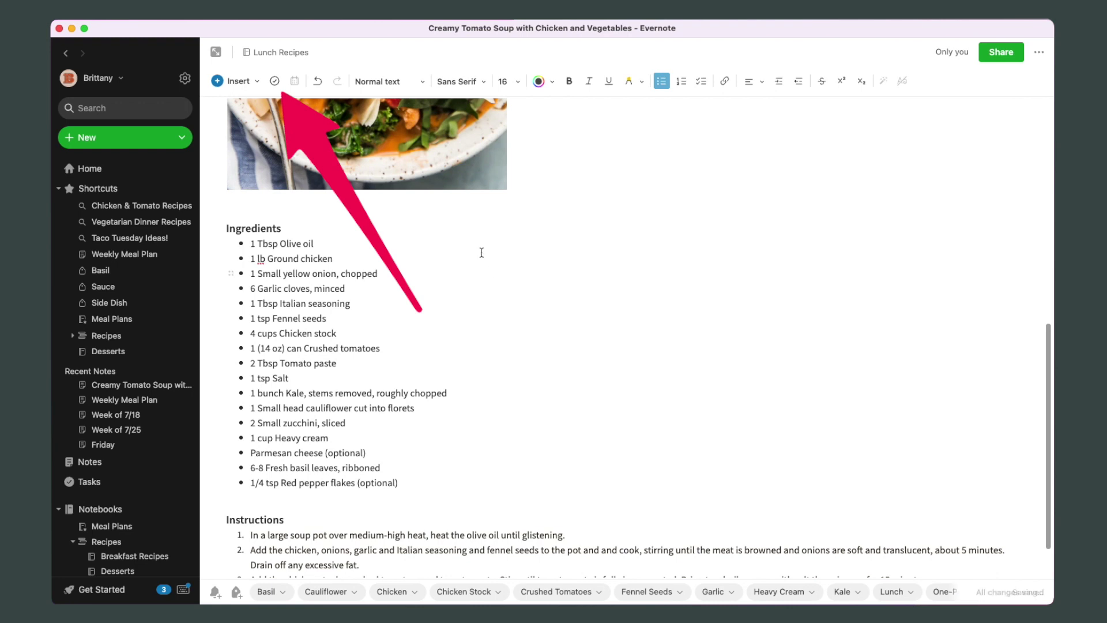
left_click(276, 86)
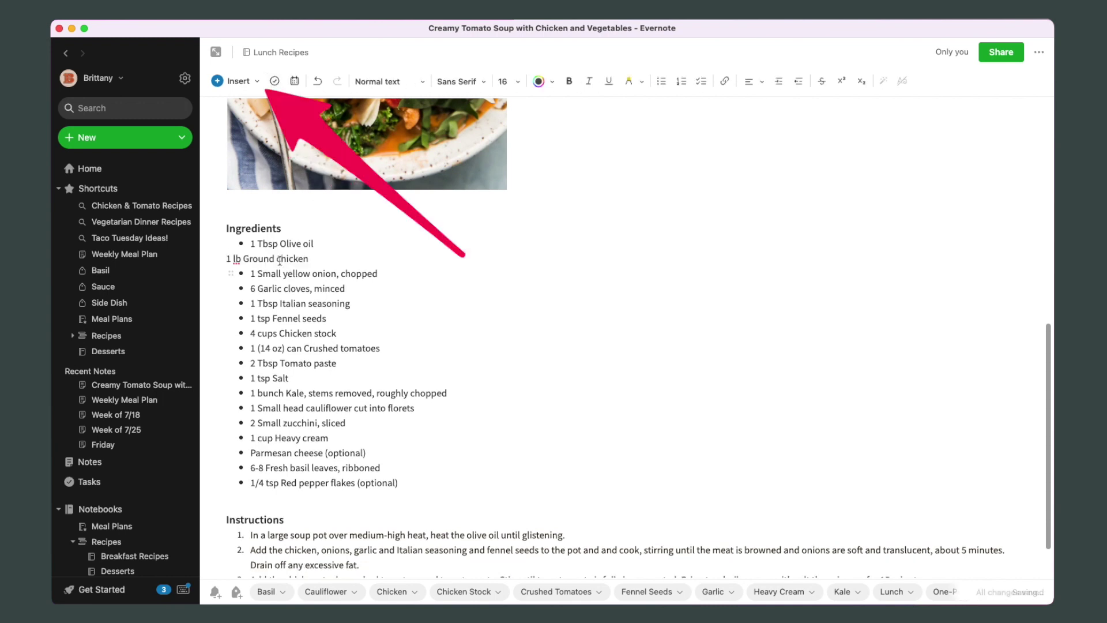
left_click(256, 87)
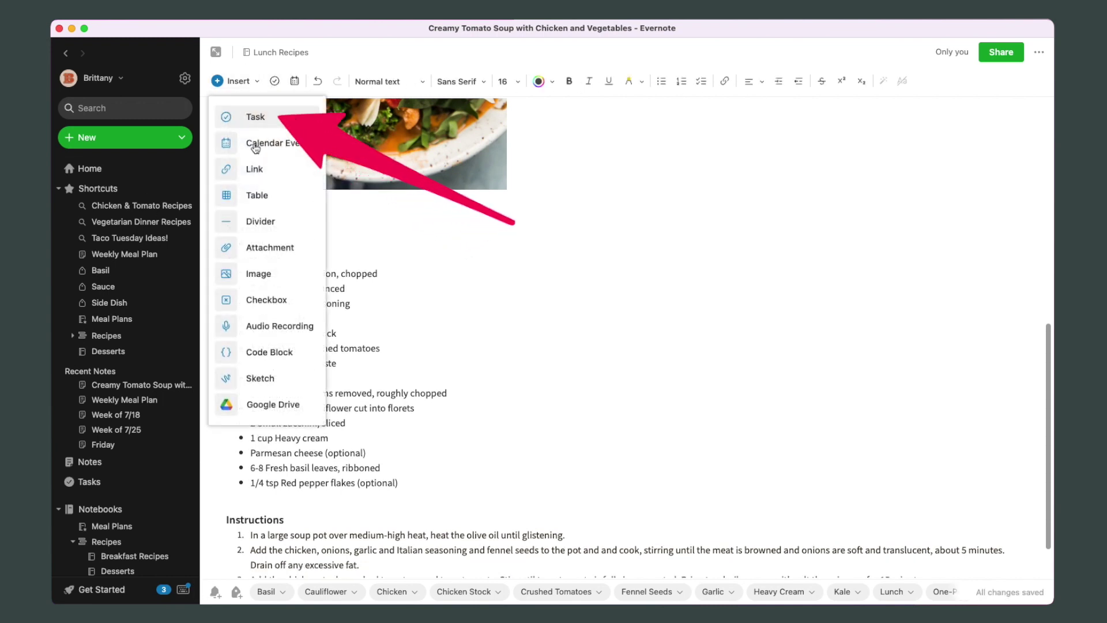
left_click(276, 116)
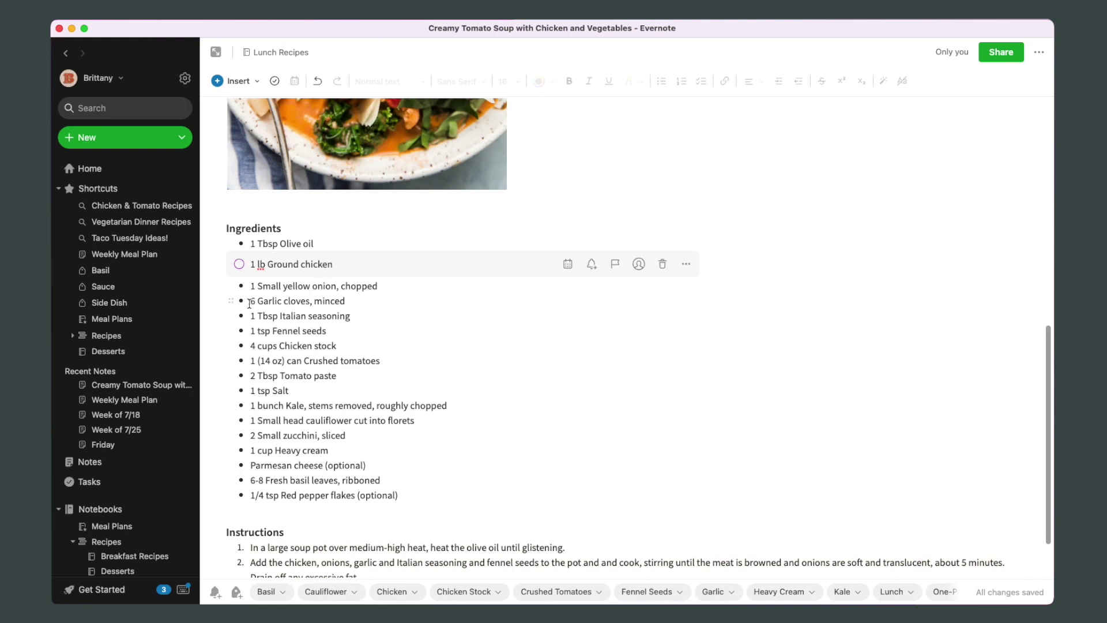
Convert the "4 cups Chicken stock" and "1 bunch Kale" ingredient lines into tasks and check them in the overall task list.
left_click(250, 348)
key("super+t")
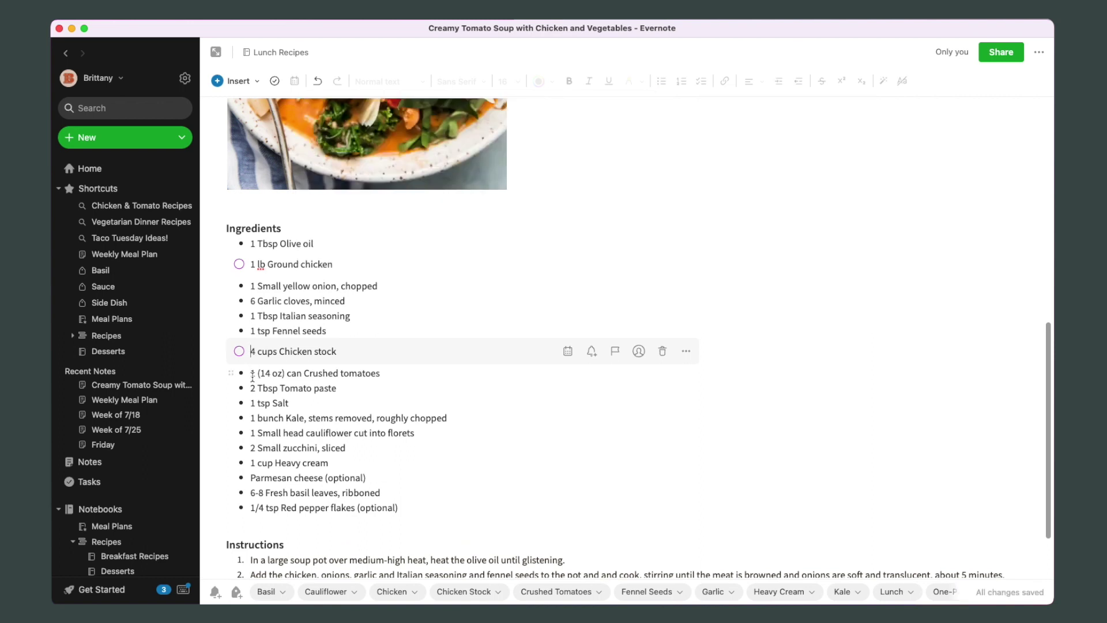
left_click(249, 417)
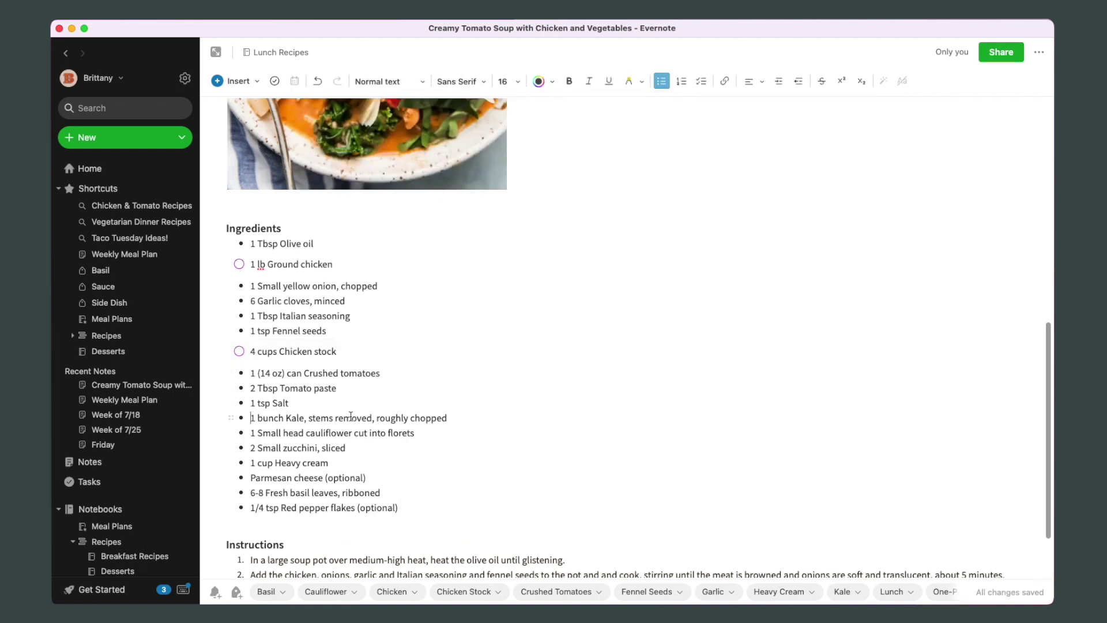
key("super+t")
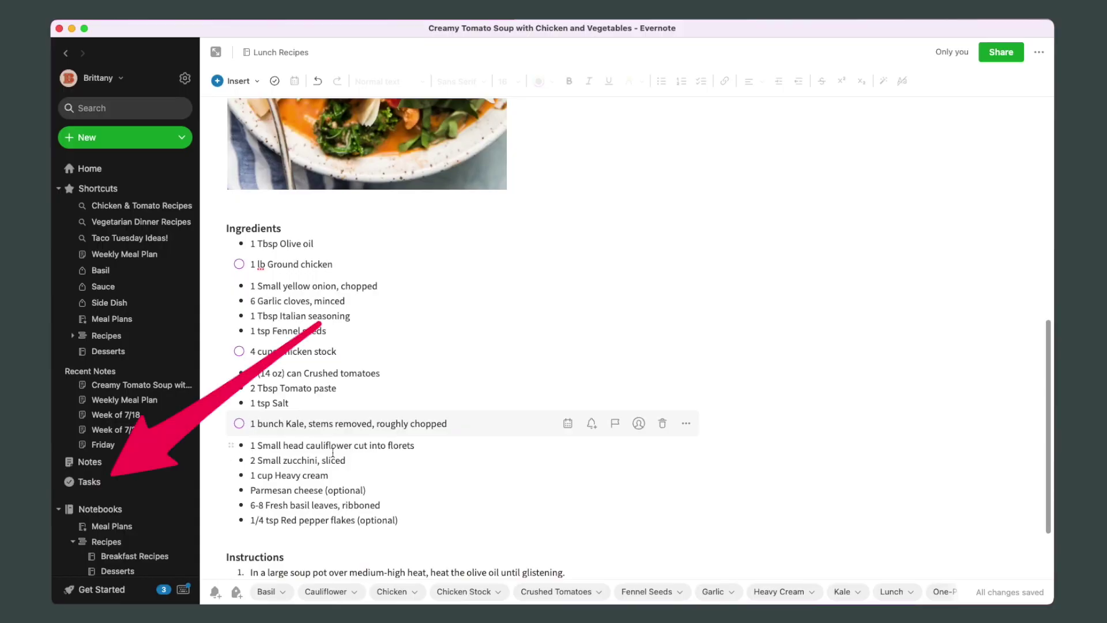
left_click(104, 481)
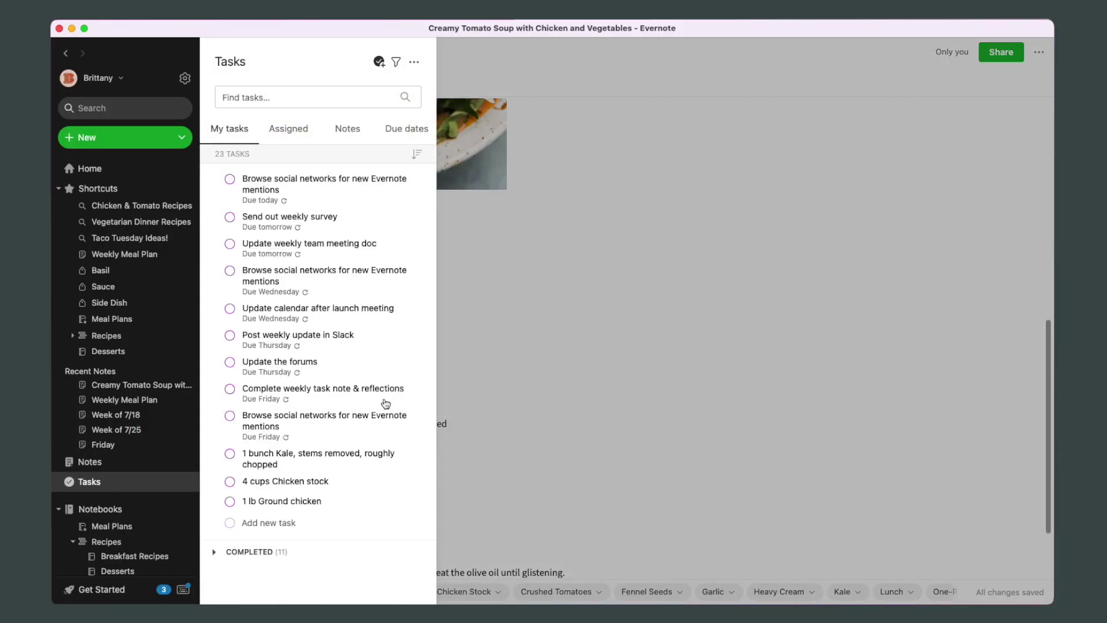
left_click(465, 459)
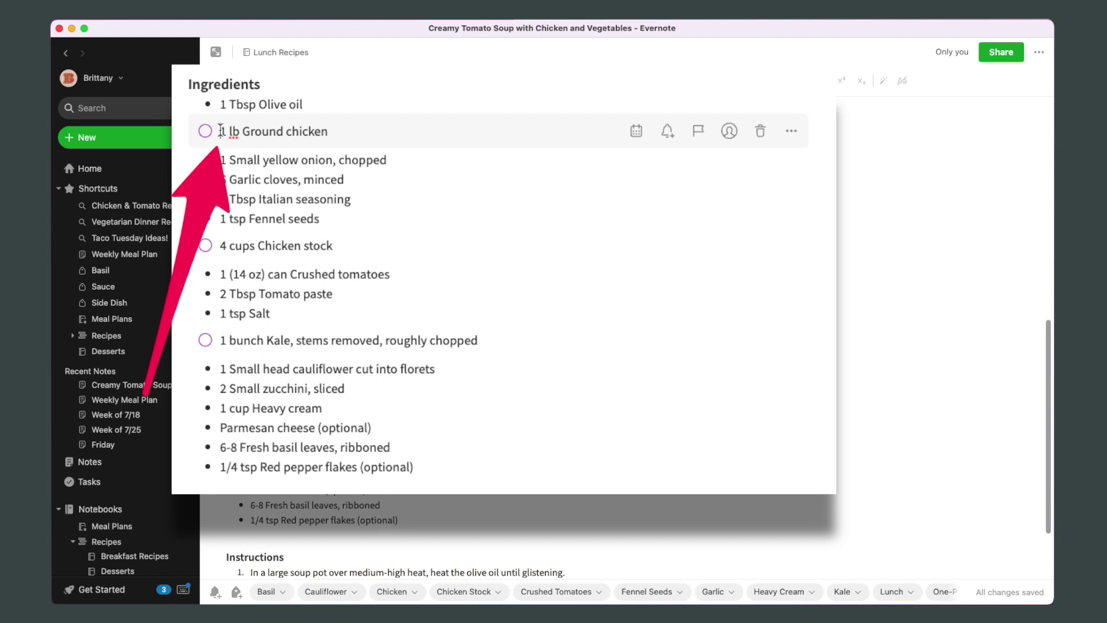
Add the word "Grocery" in front of the ground chicken, chicken stock and kale tasks in the ingredients list.
type("Grocery")
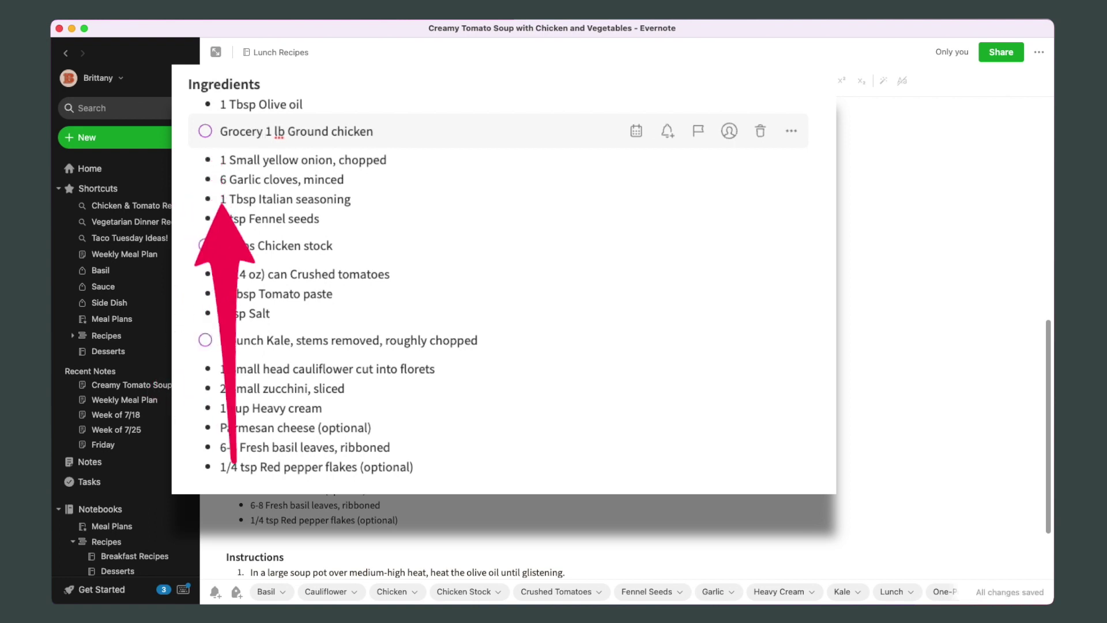
double_click(242, 132)
key("cmd+c")
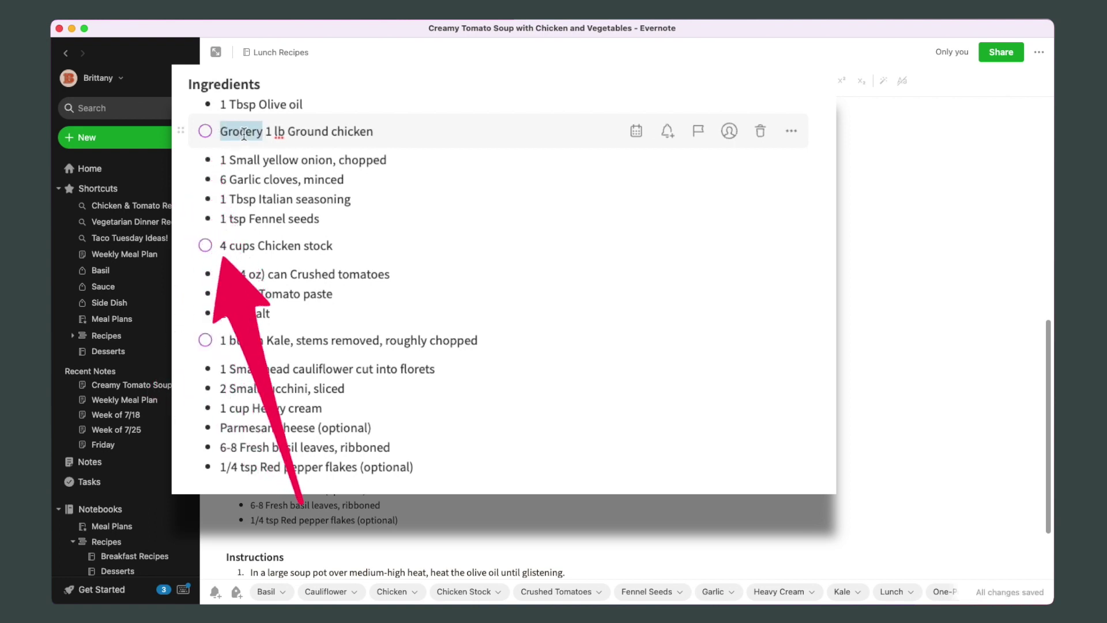
left_click(226, 247)
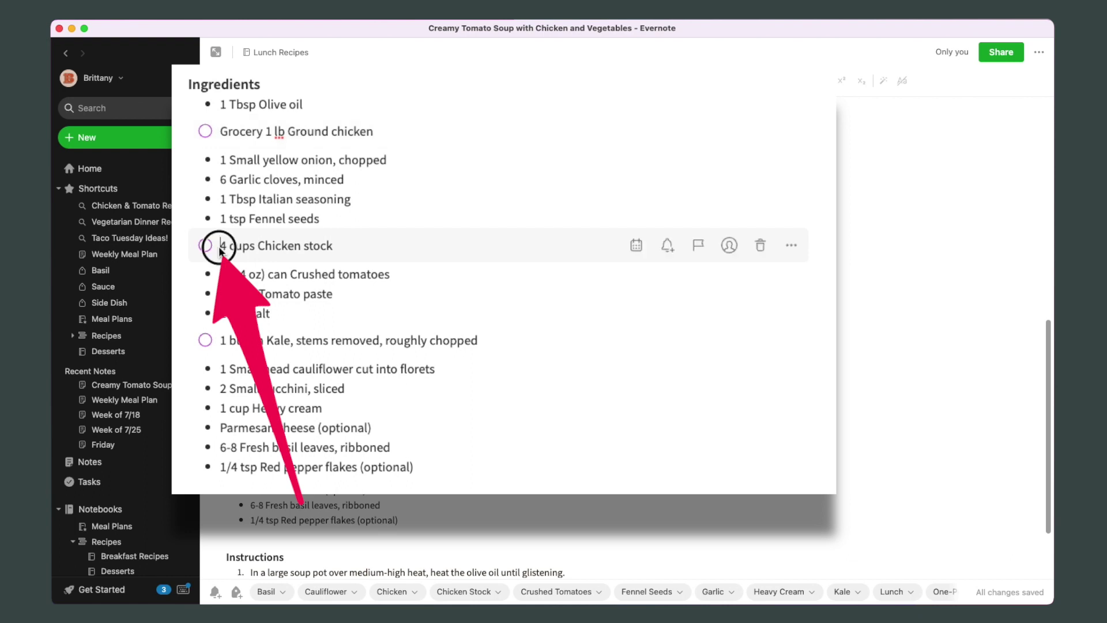
key("cmd+v")
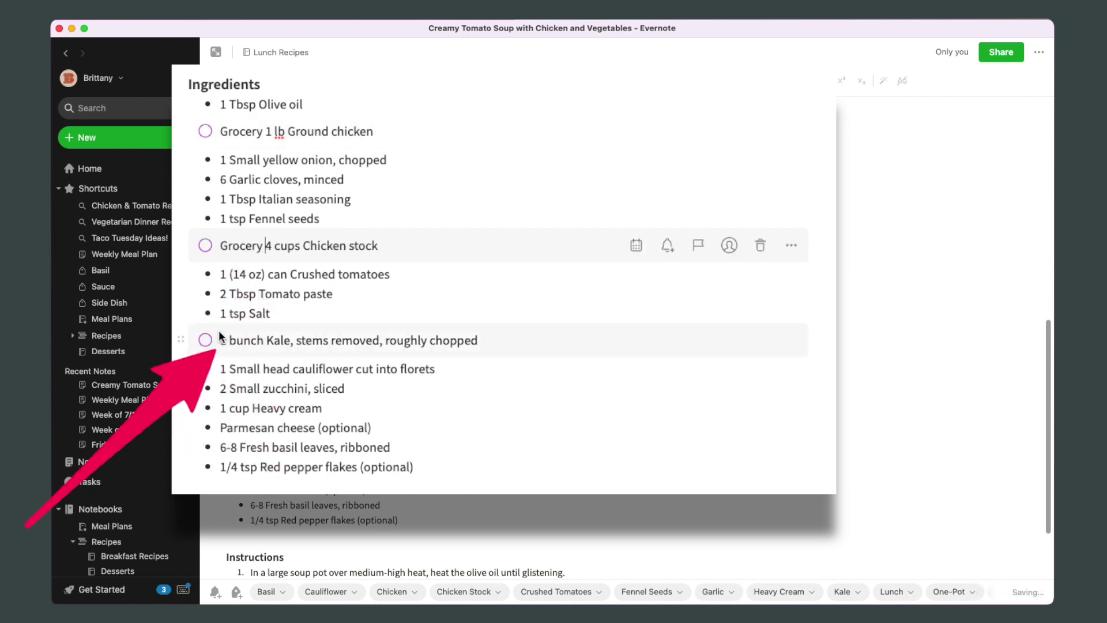
left_click(222, 340)
key("cmd+v")
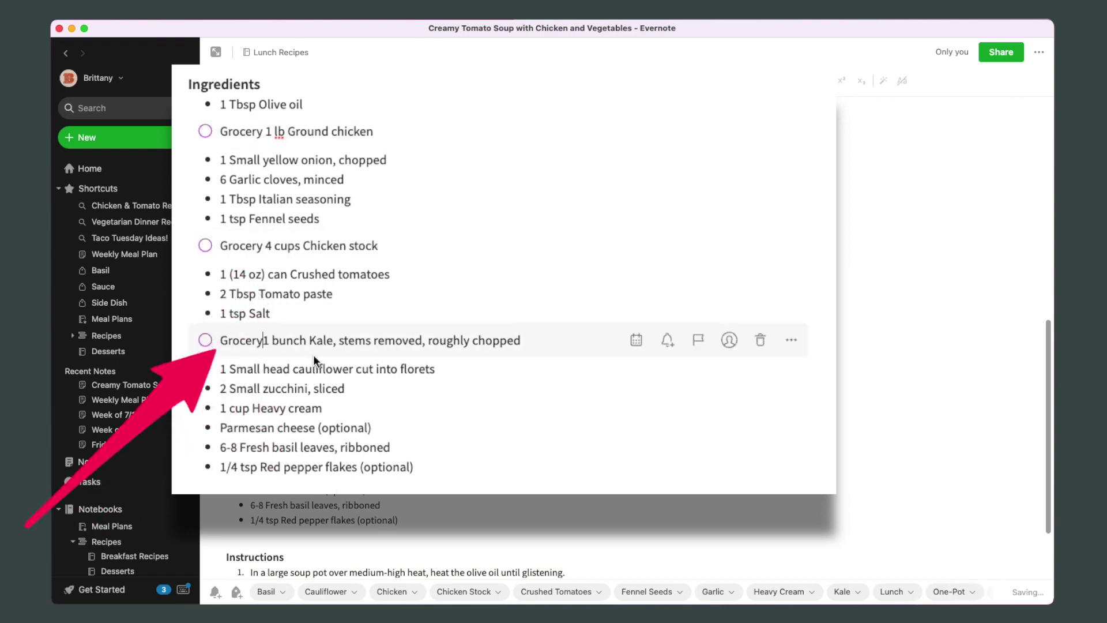
left_click(341, 541)
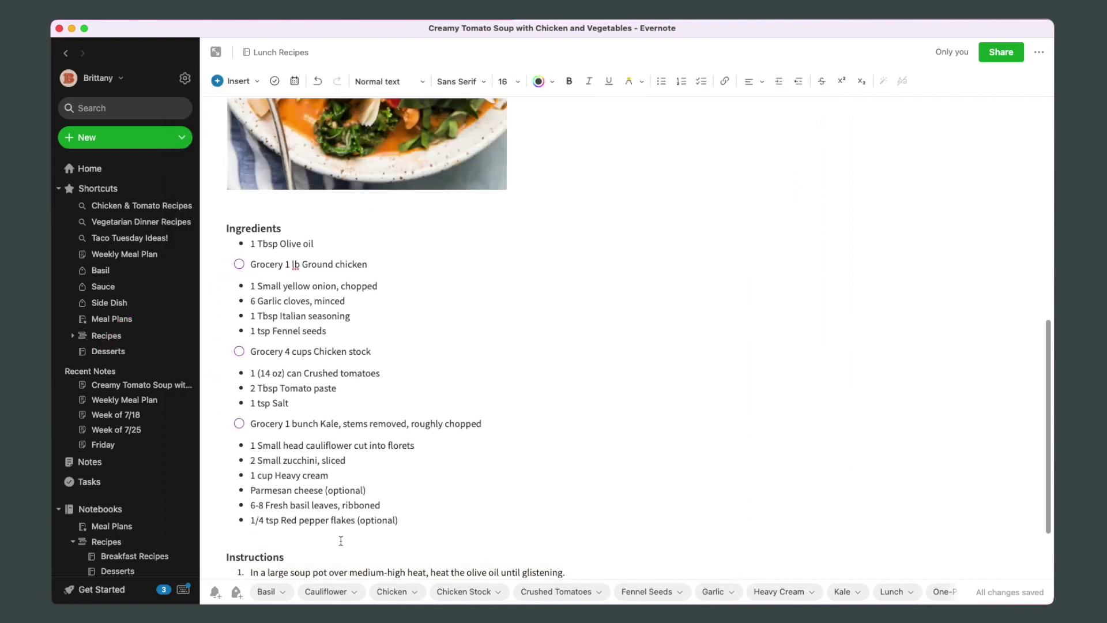
Search the task list for "Grocery", clear the search and return to the recipe note.
left_click(98, 482)
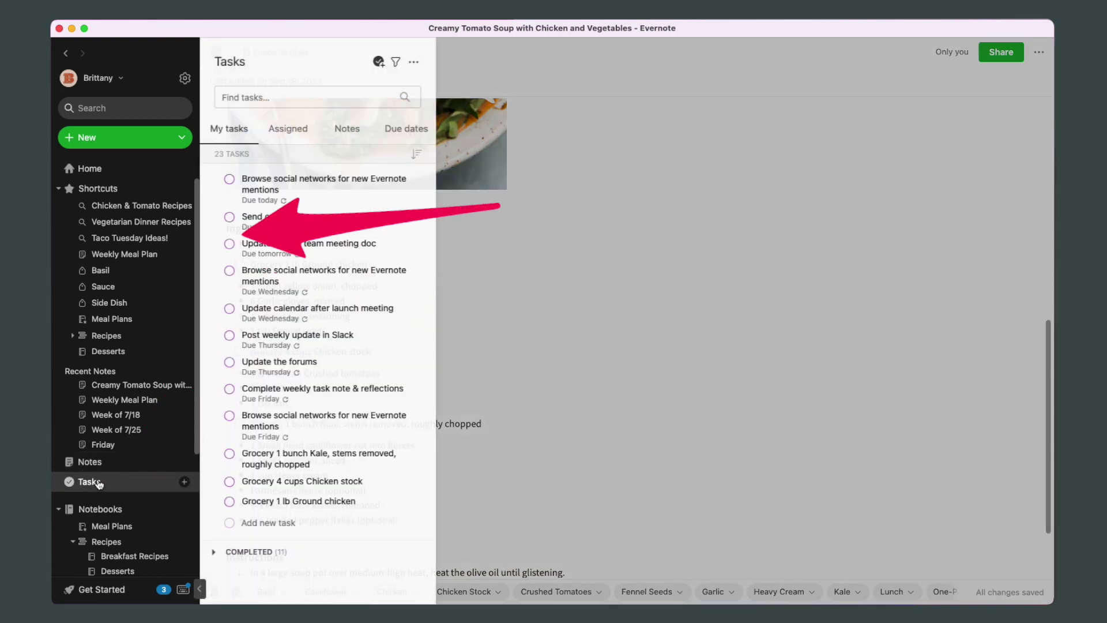
left_click(267, 98)
type("Grocery")
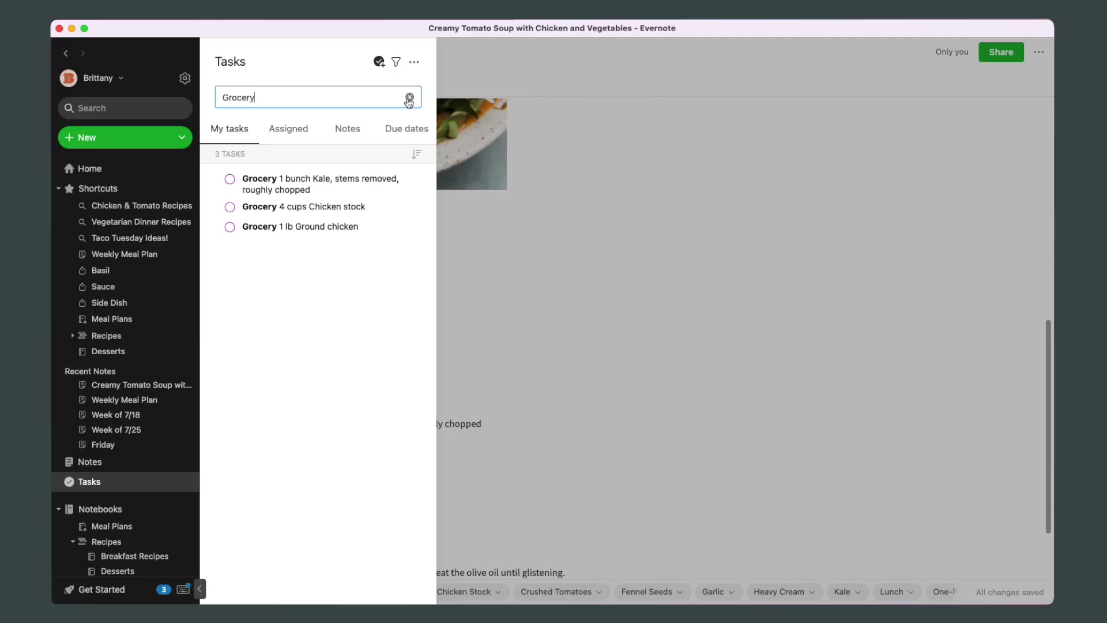
left_click(408, 94)
left_click(550, 264)
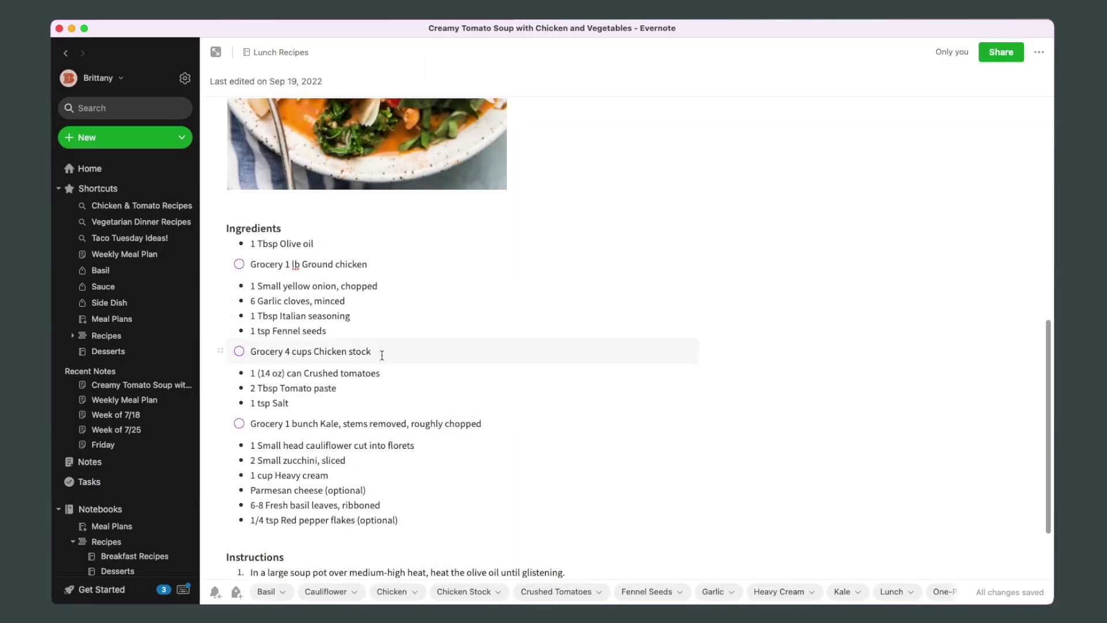
Replace the "Grocery" prefix of the chicken stock task with "Costco".
double_click(275, 424)
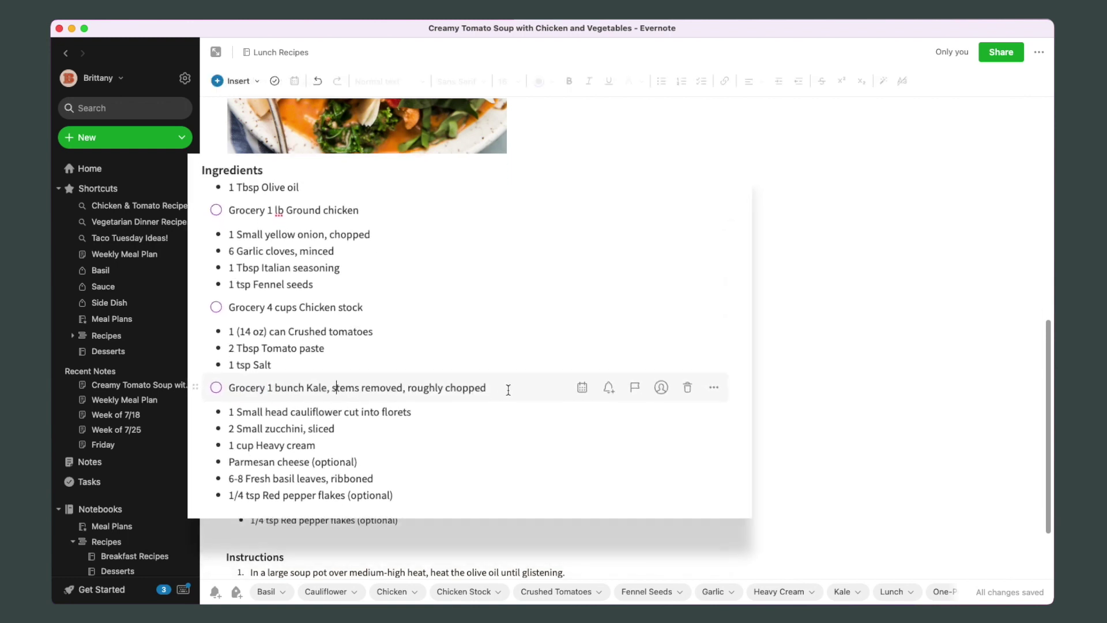
left_click(369, 236)
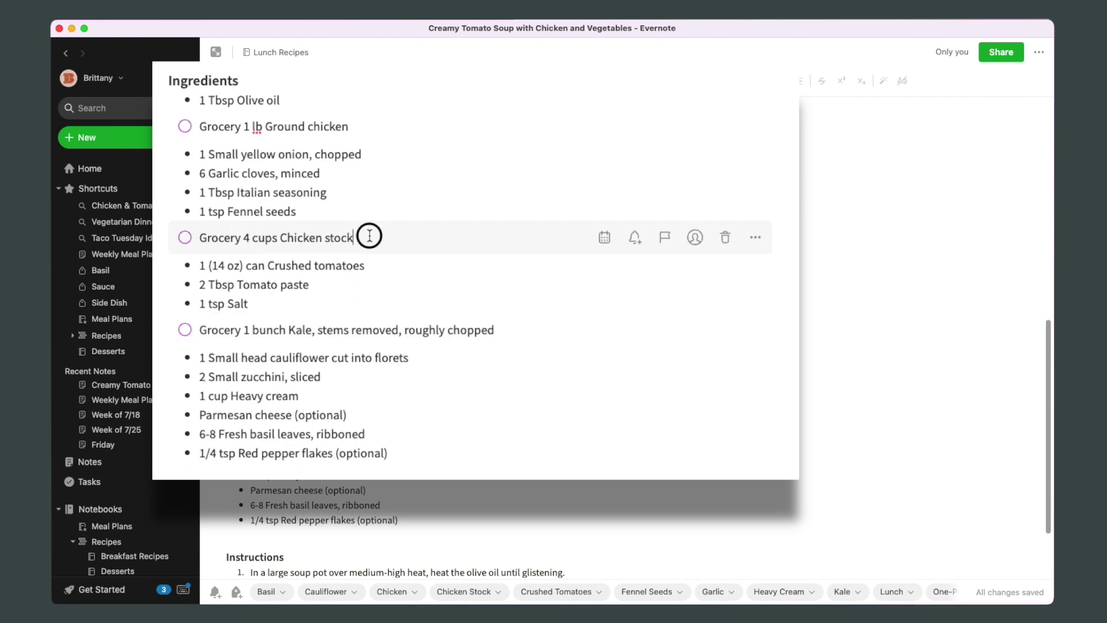
double_click(225, 236)
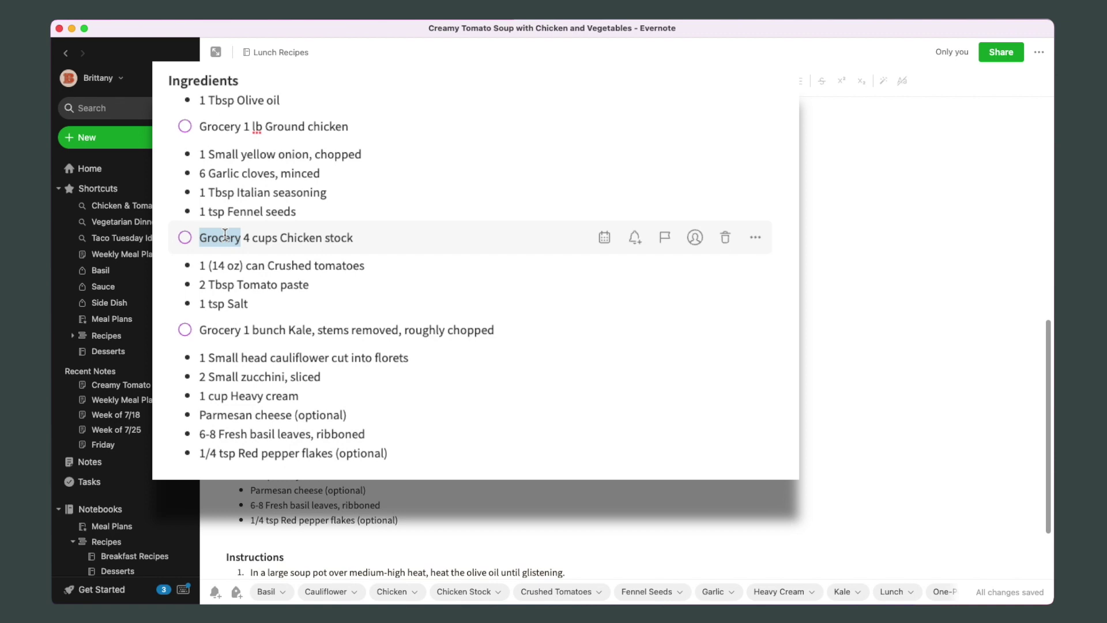
type("Costco")
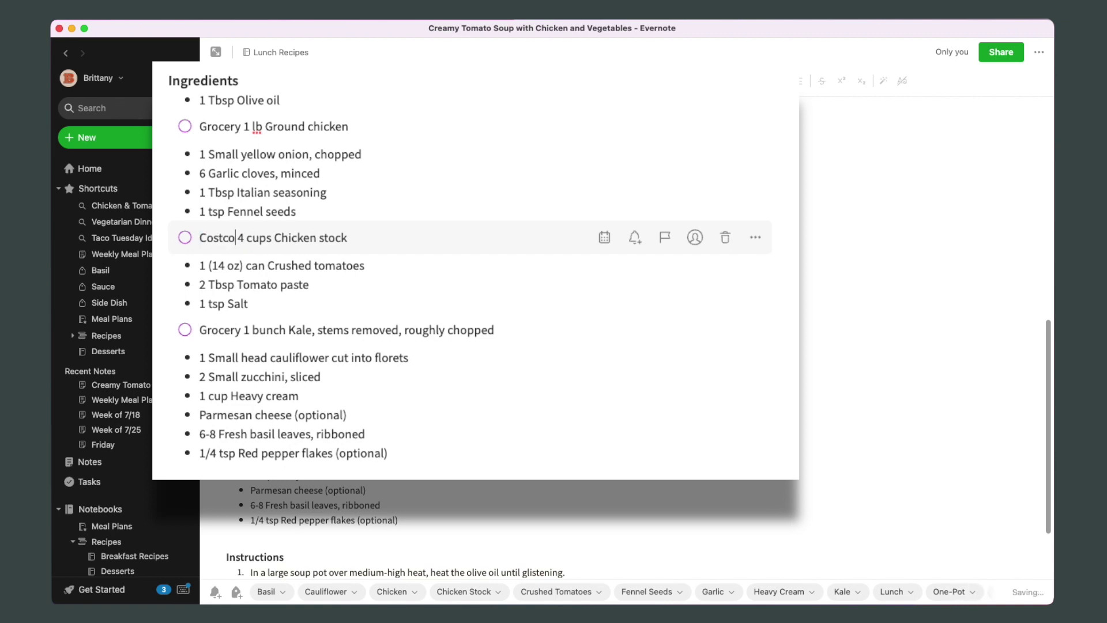
left_click(419, 540)
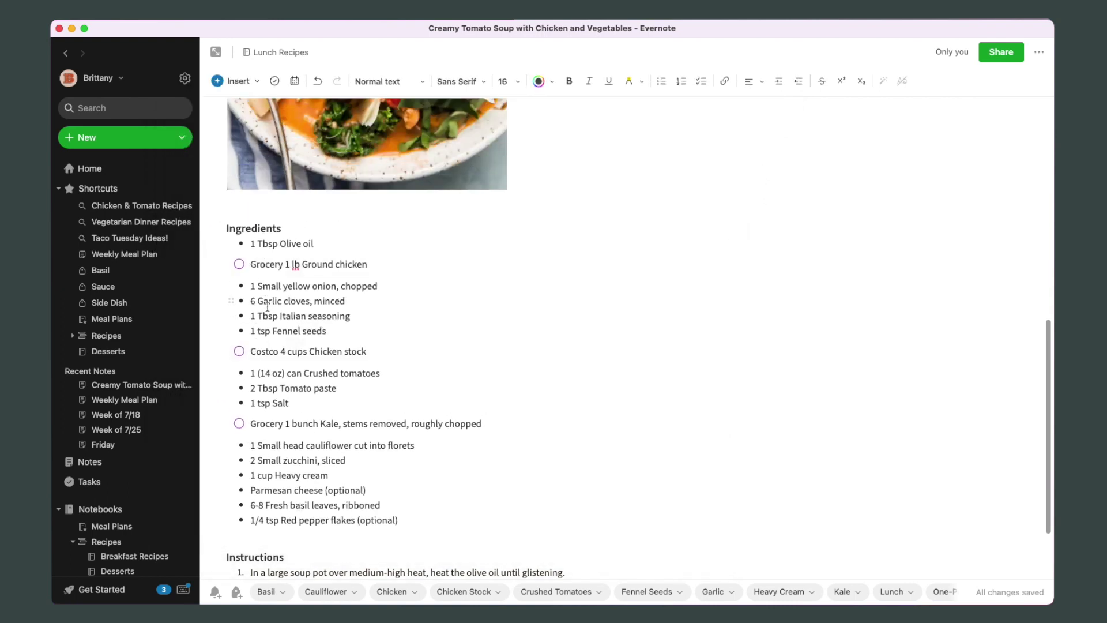
Search the task list for "costco" and for "grocery" to view the shopping items of each store.
left_click(92, 483)
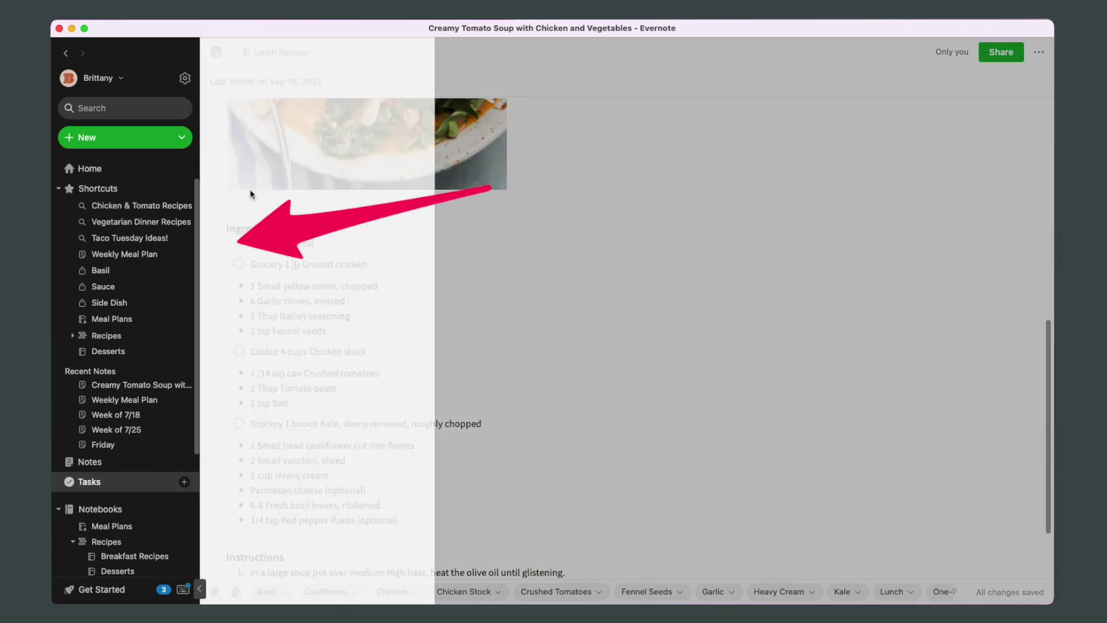
type("cos")
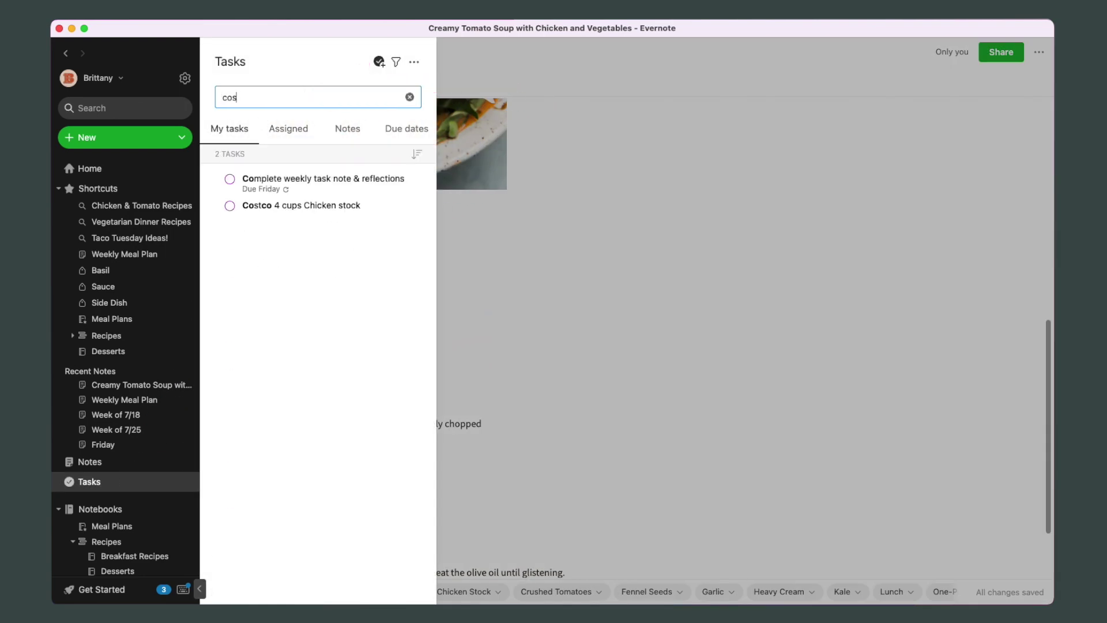
type("c")
type("tco")
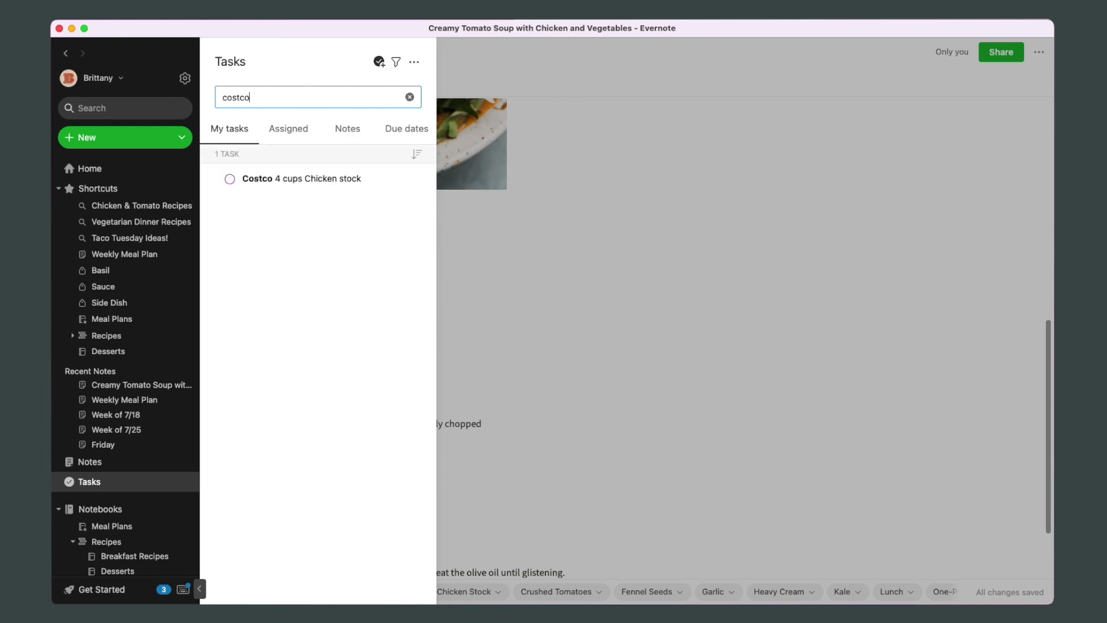
key("BackSpace")
key("BackSpace")
type("grocery")
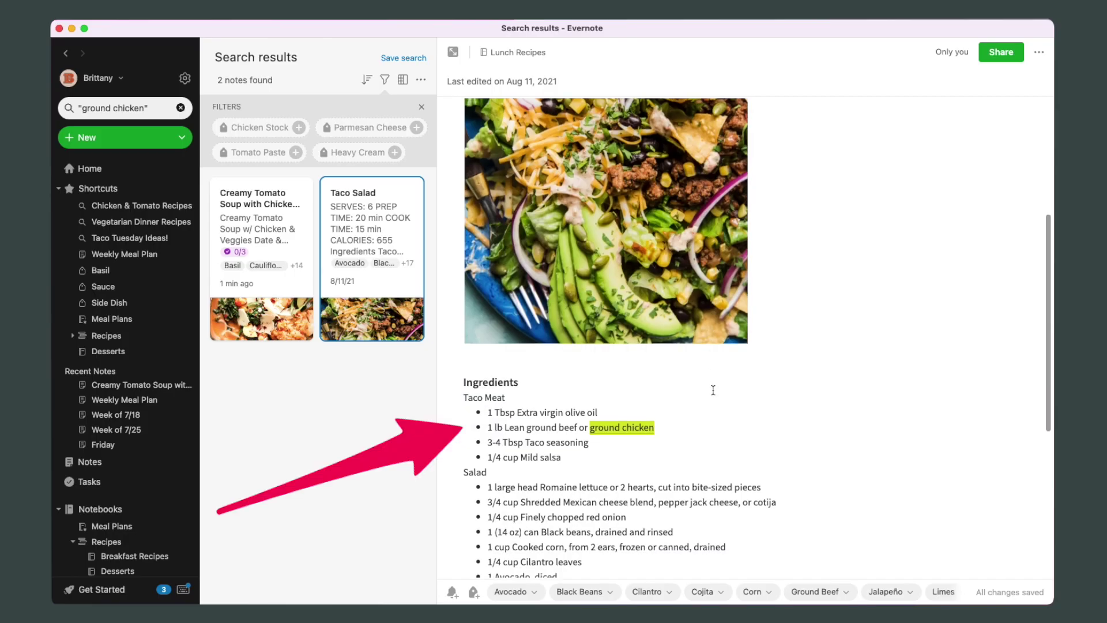
In the Taco Salad note, turn the "1 lb Lean ground beef or ground chicken" line into a task prefixed with "Grocery".
scroll(649, 427, "down", 1)
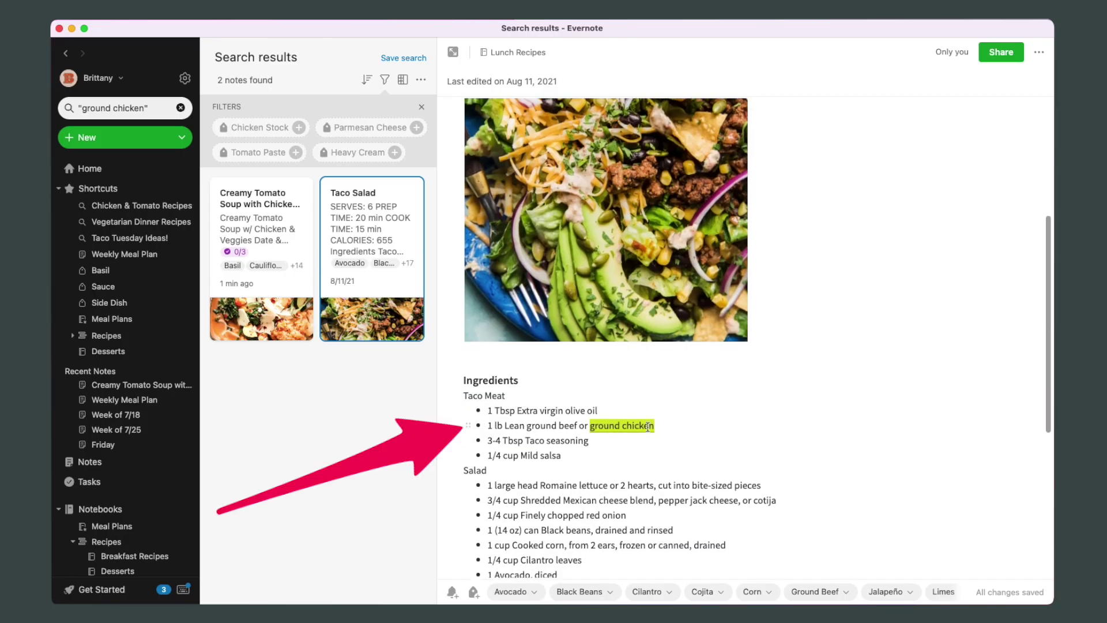
left_click(524, 427)
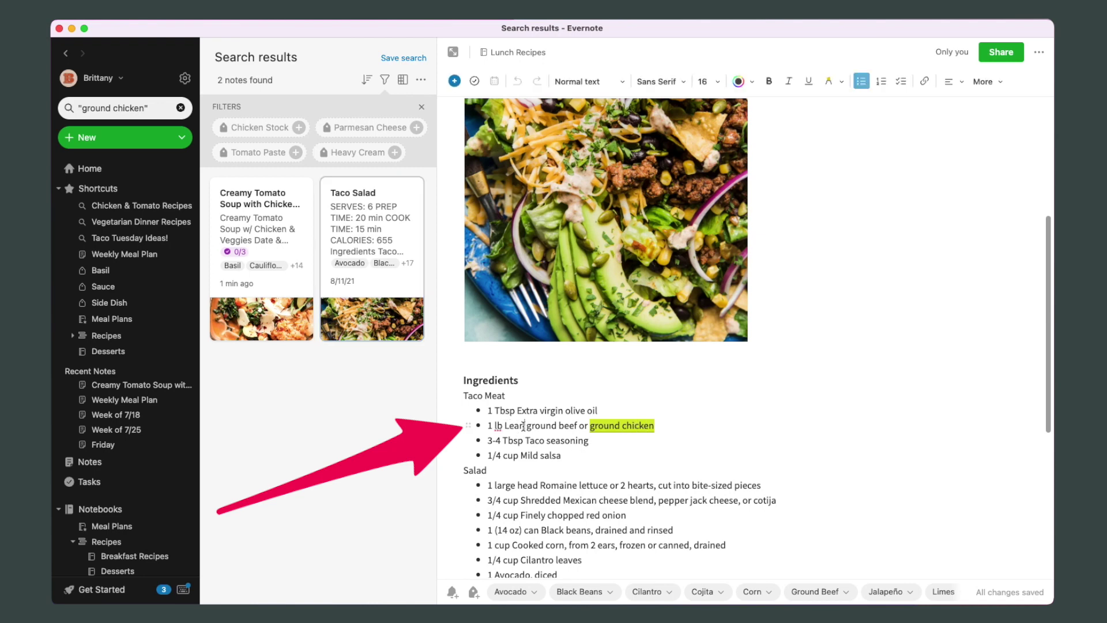
key("super+shift+t")
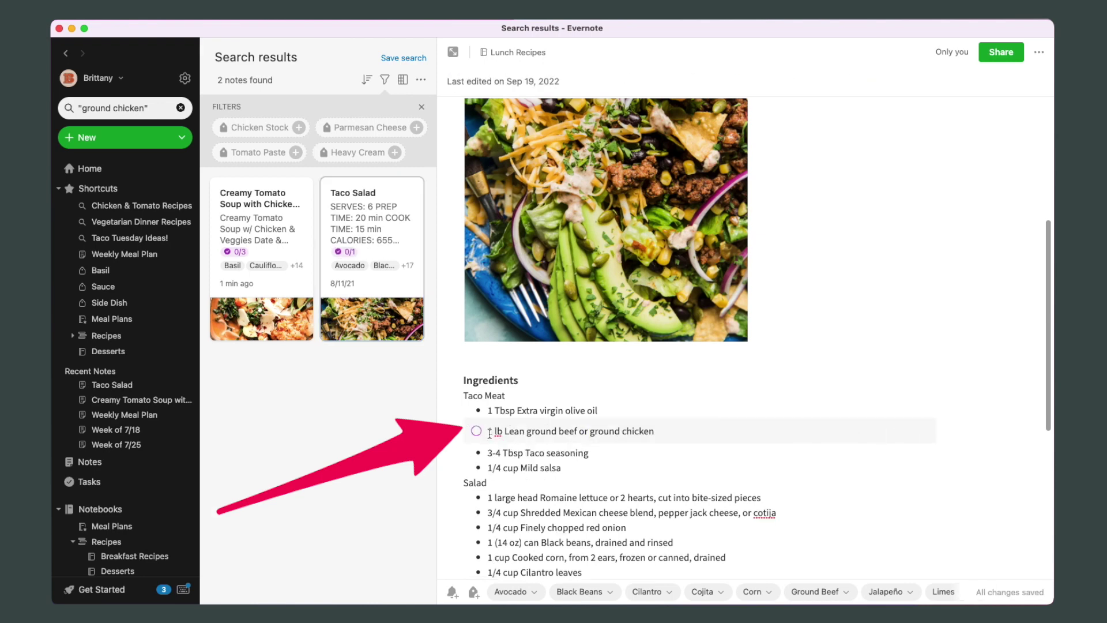
left_click(489, 432)
type("Grocery")
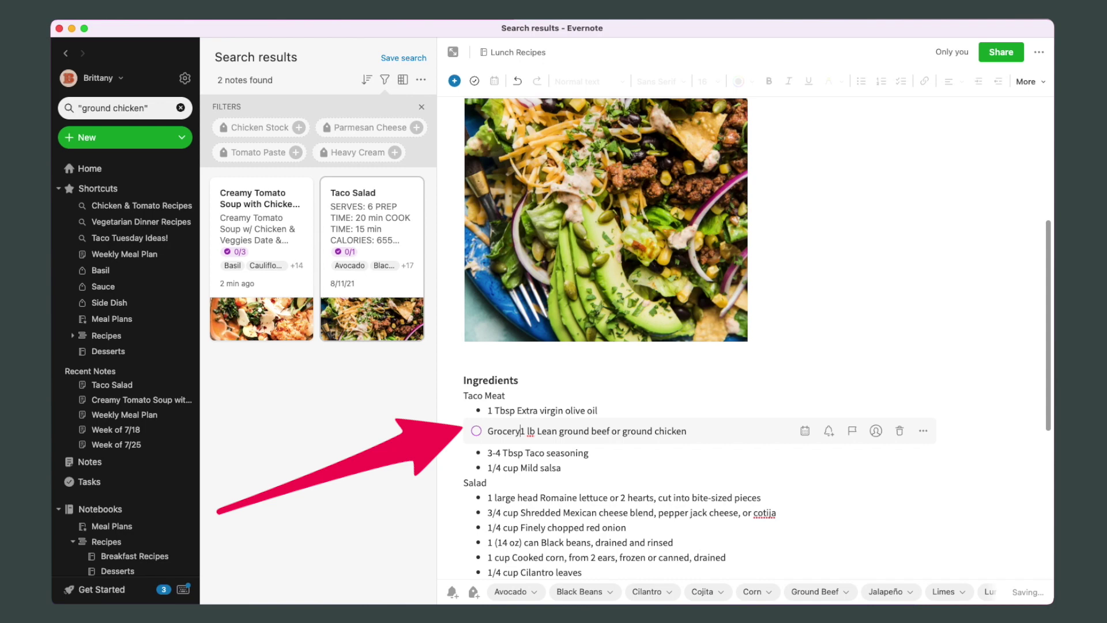
Open the overall task list.
left_click(122, 489)
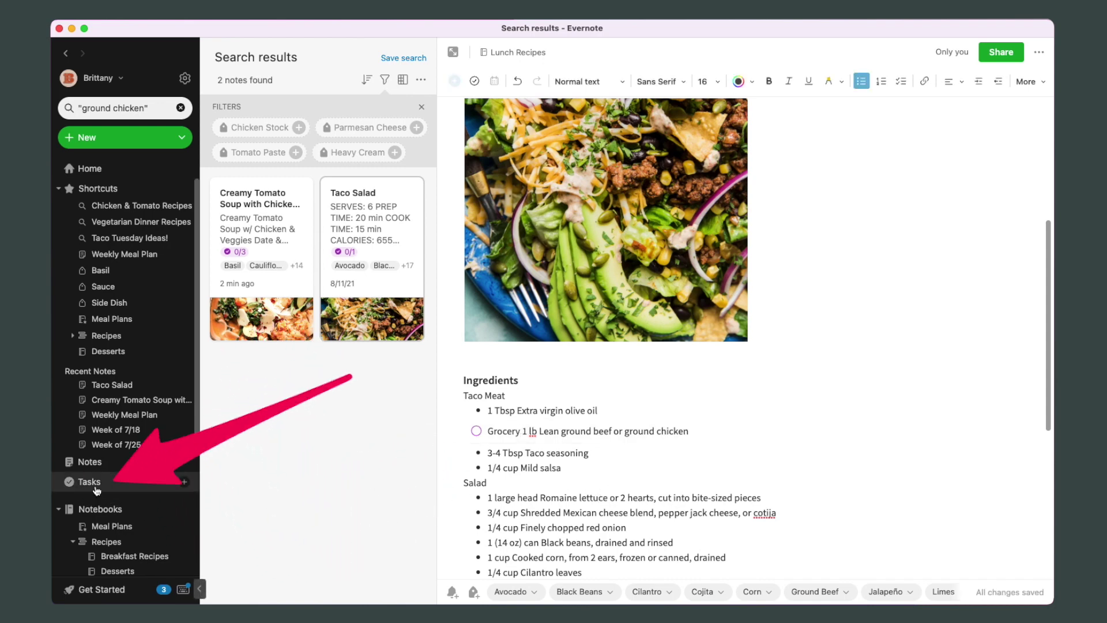